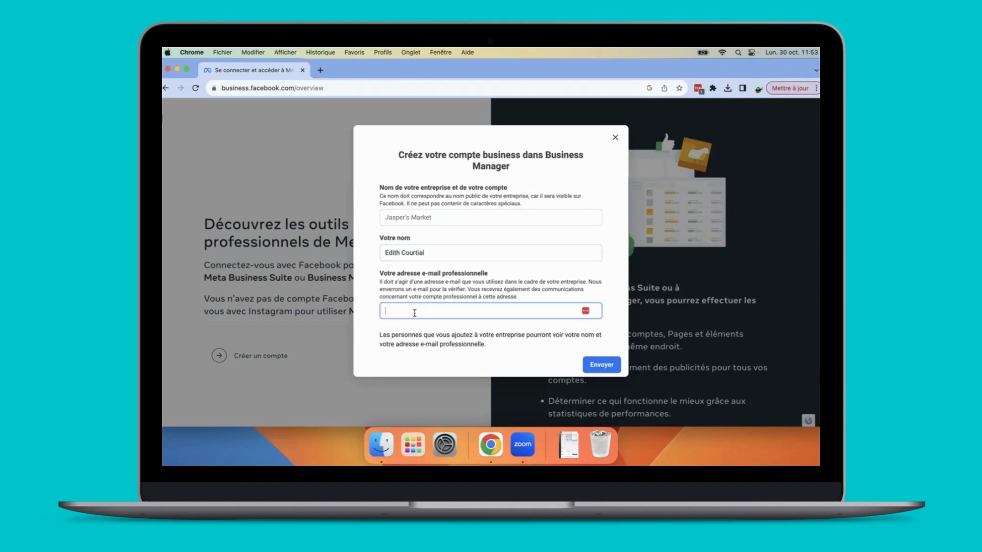
Open the settings of the Entreprise business account that contains the currently selected professional asset.
left_click(422, 253)
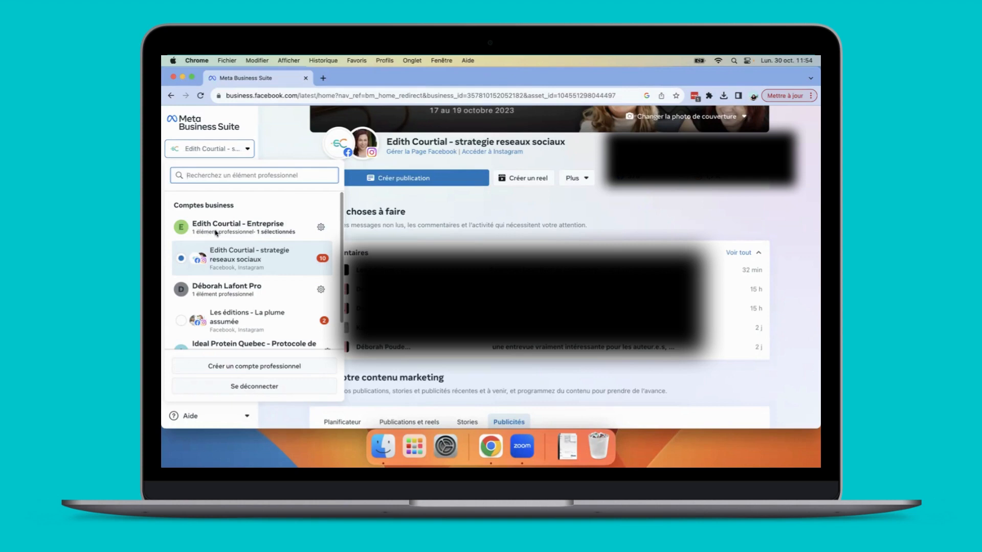
left_click(320, 227)
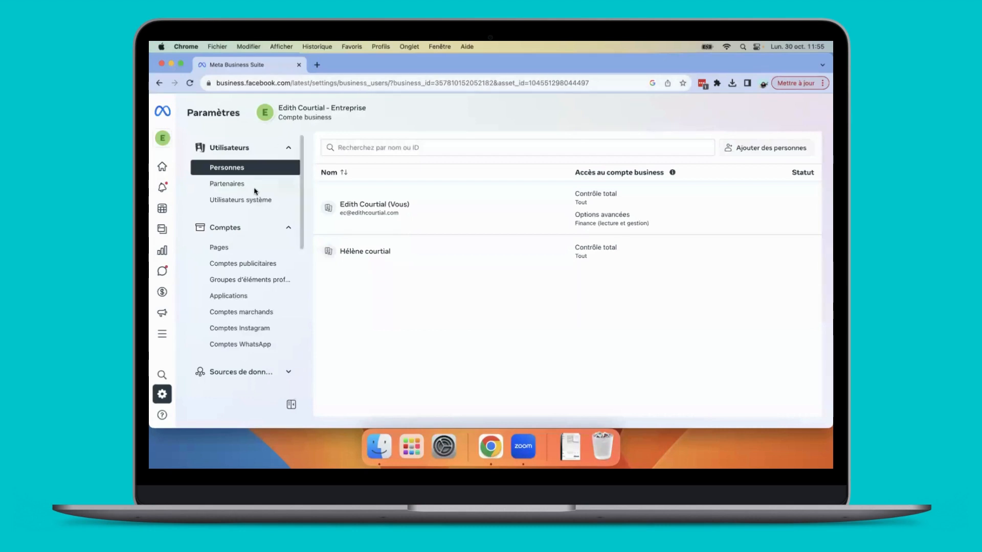
scroll(255, 191, "down", 1)
scroll(255, 192, "up", 1)
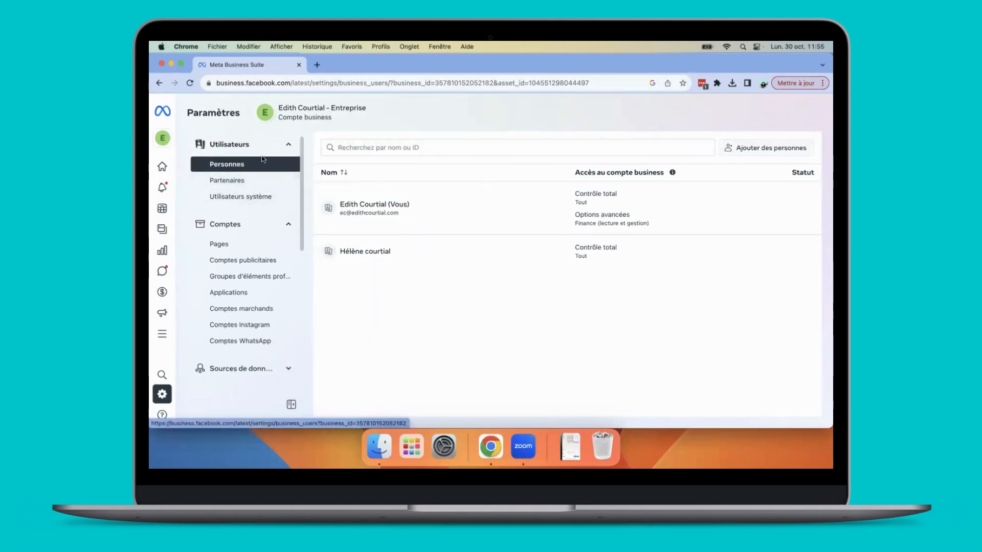
View the form for inviting people to the business account by e-mail address, and close it.
left_click(781, 149)
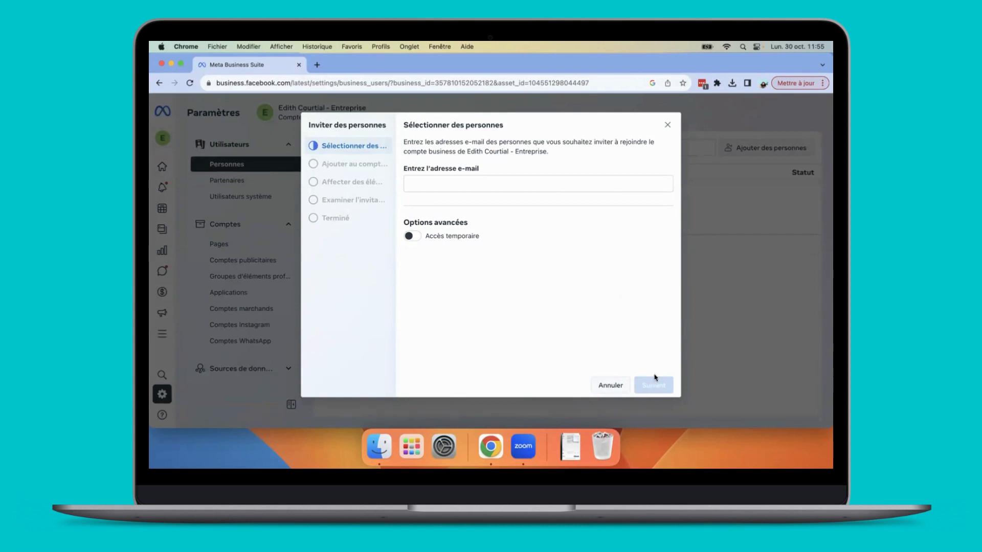
left_click(512, 185)
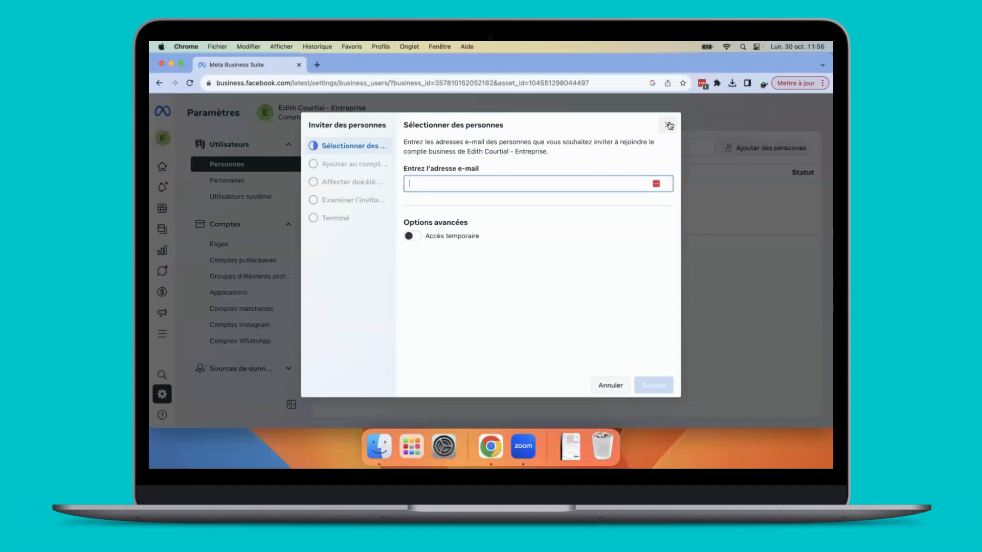
left_click(668, 125)
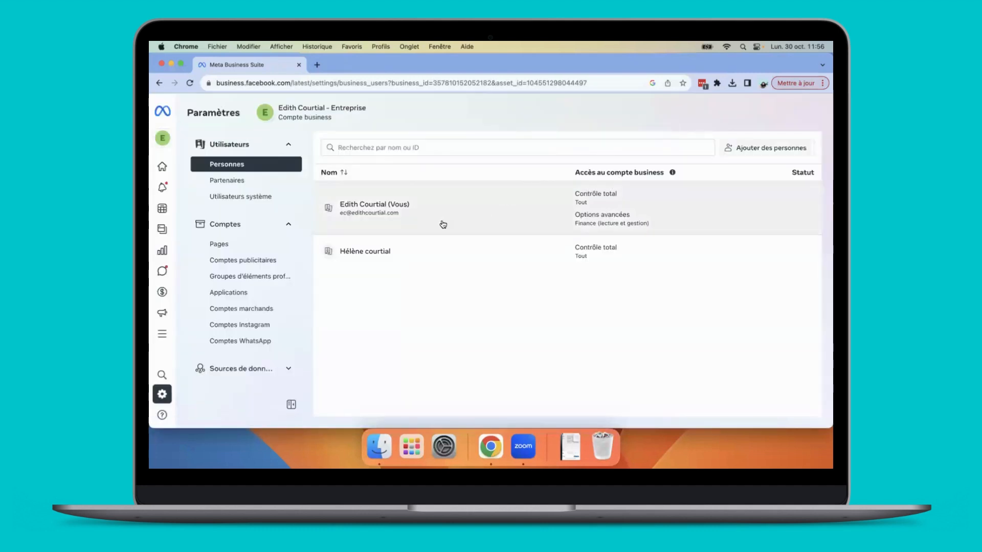
In the Pages settings, start claiming an existing Facebook Page, search for it by the owner's first name, and dismiss the request.
scroll(263, 179, "down", 1)
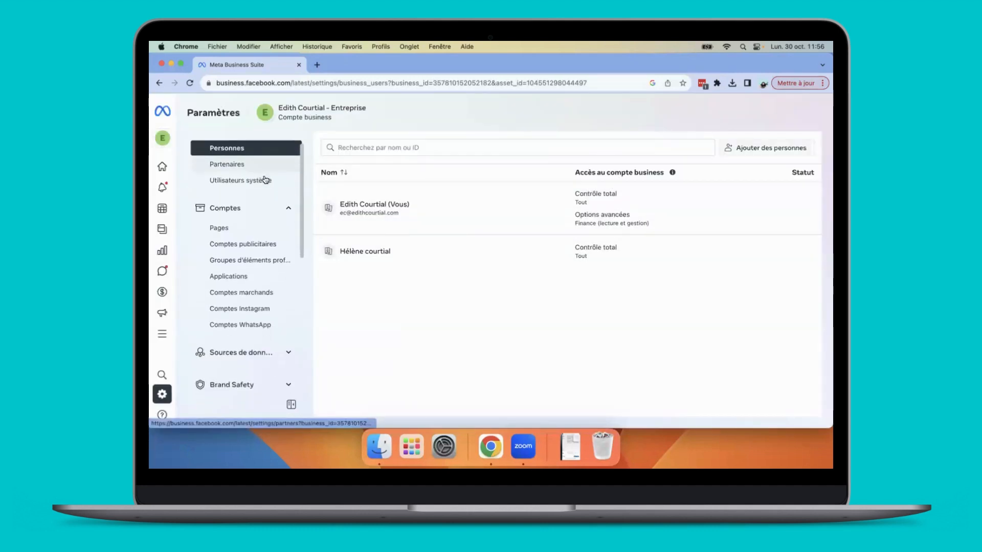
left_click(226, 227)
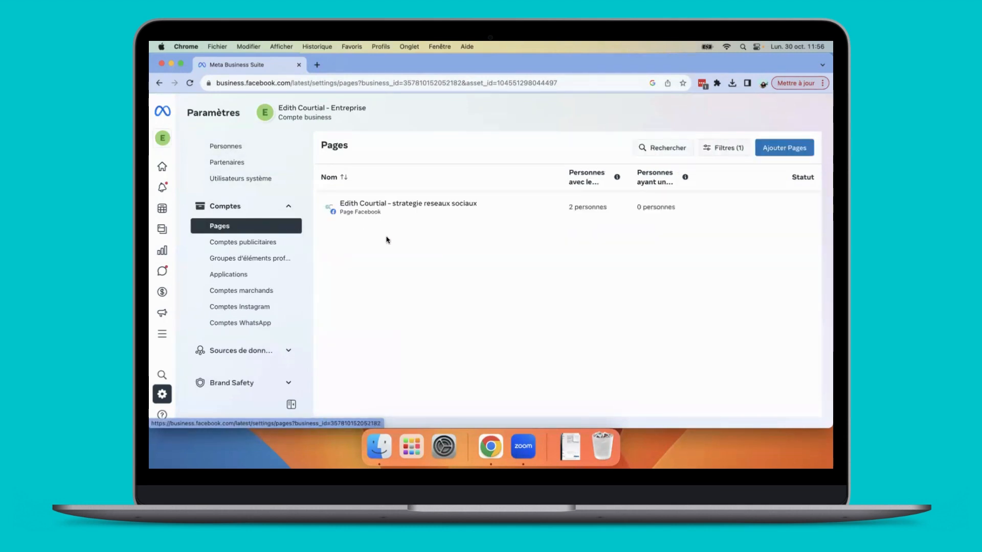
left_click(786, 149)
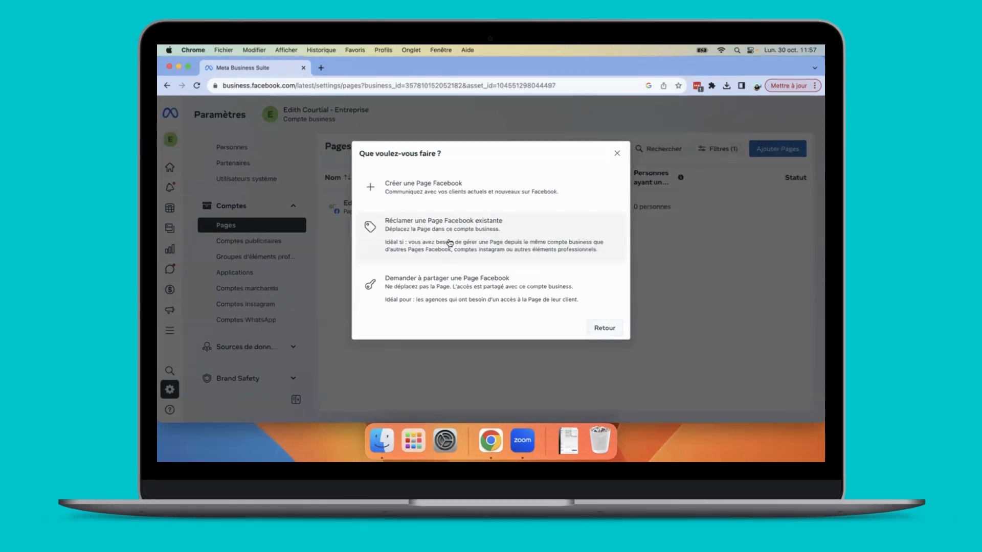
left_click(449, 243)
type("edith")
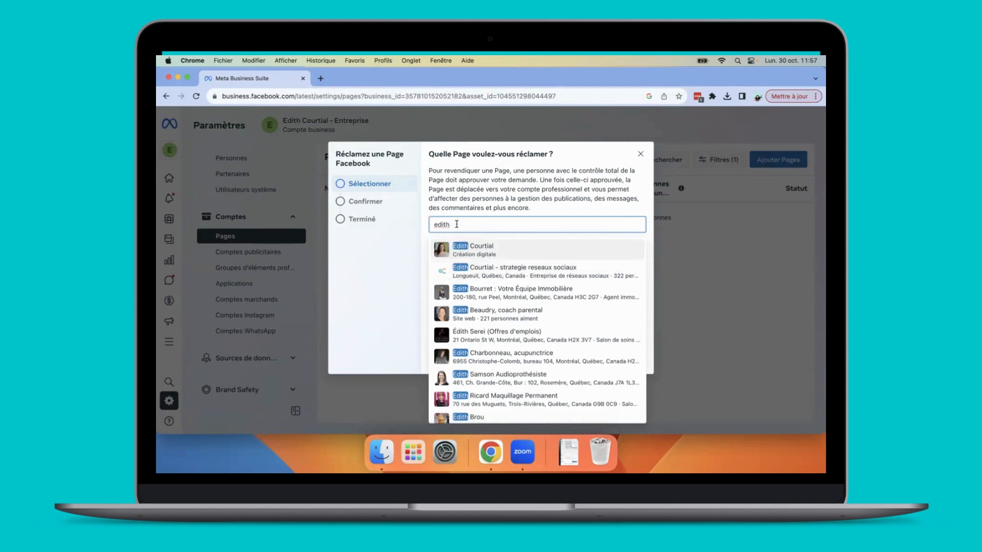
left_click_drag(456, 224, 429, 227)
key("BackSpace")
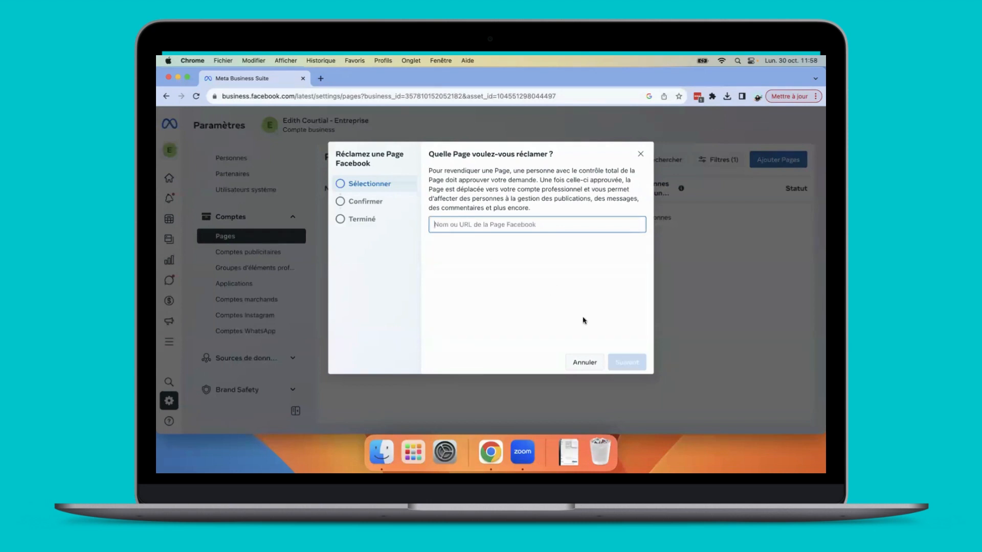
left_click(641, 155)
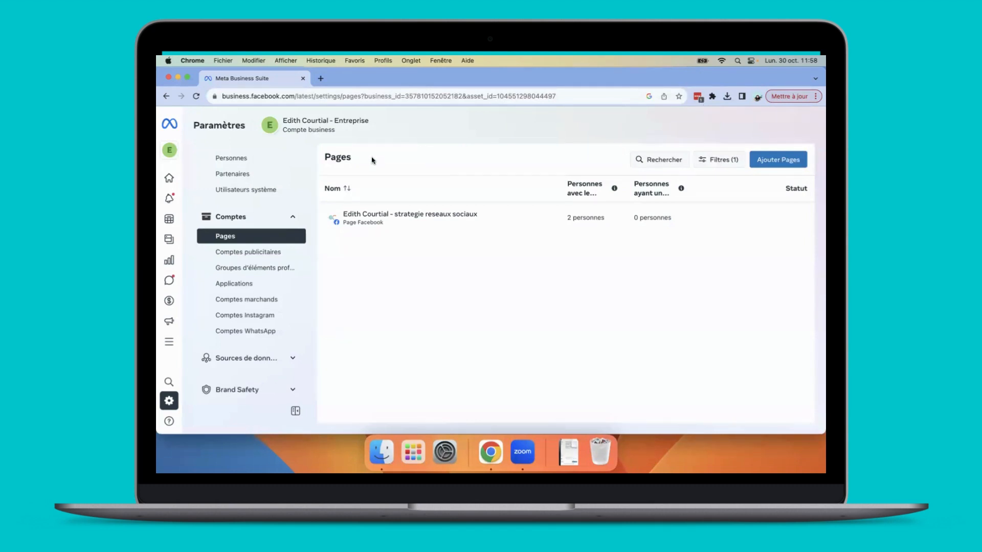
Review the conditions for claiming an Instagram account in the Instagram account settings, and close them.
scroll(267, 248, "down", 1)
scroll(268, 248, "down", 3)
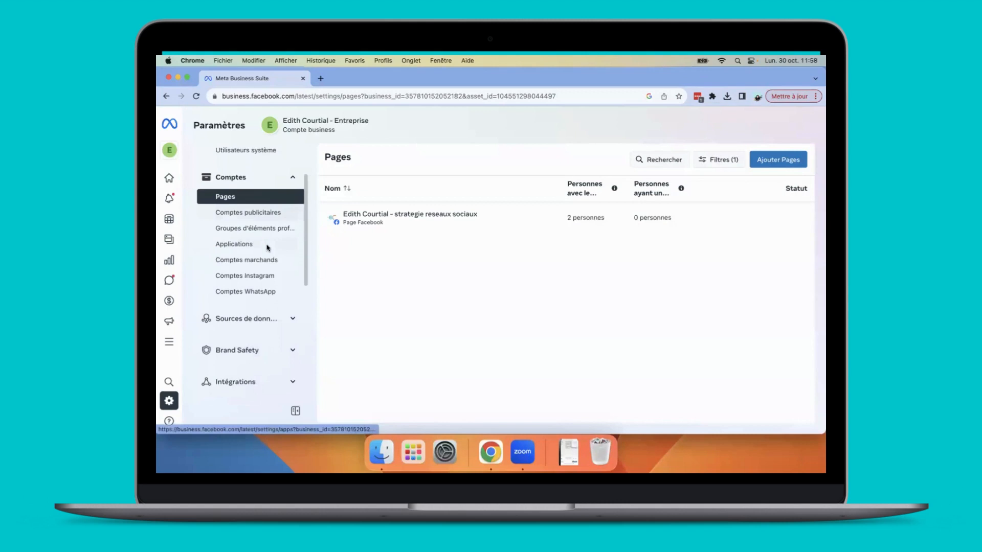
left_click(246, 277)
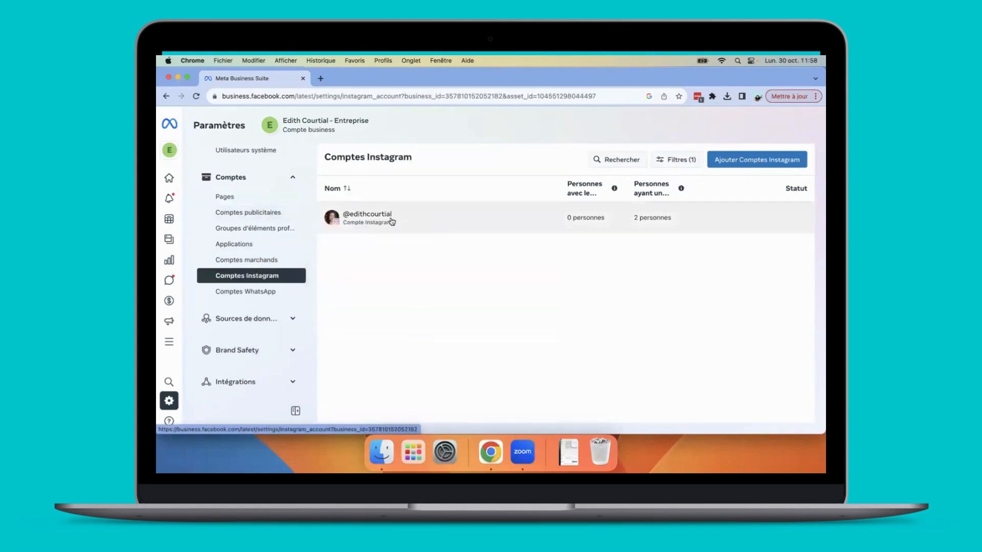
left_click(759, 158)
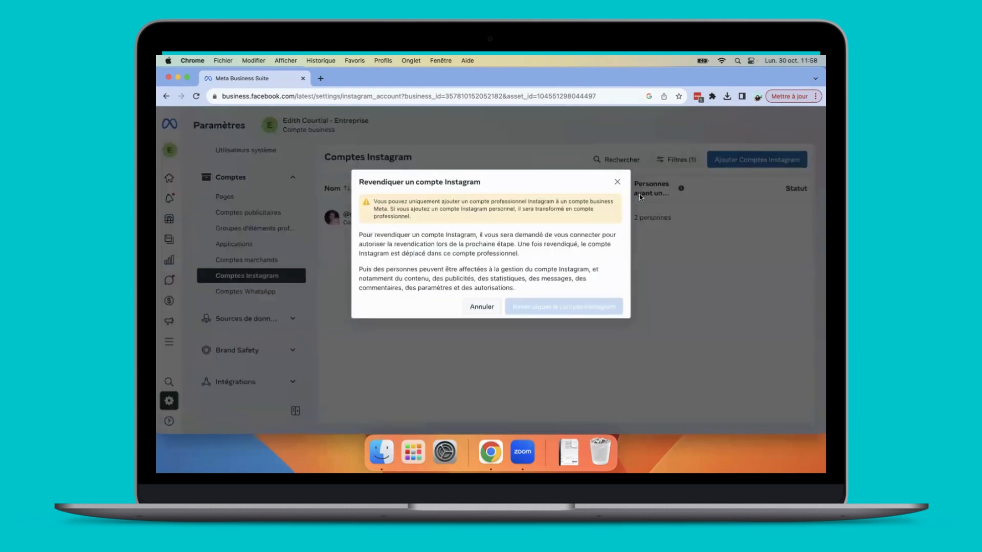
scroll(536, 235, "down", 3)
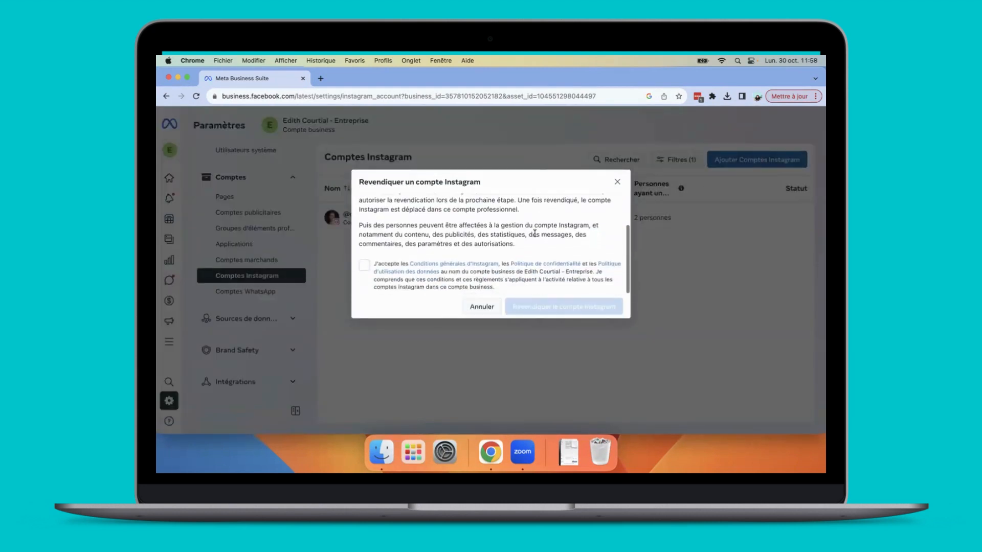
scroll(536, 236, "up", 3)
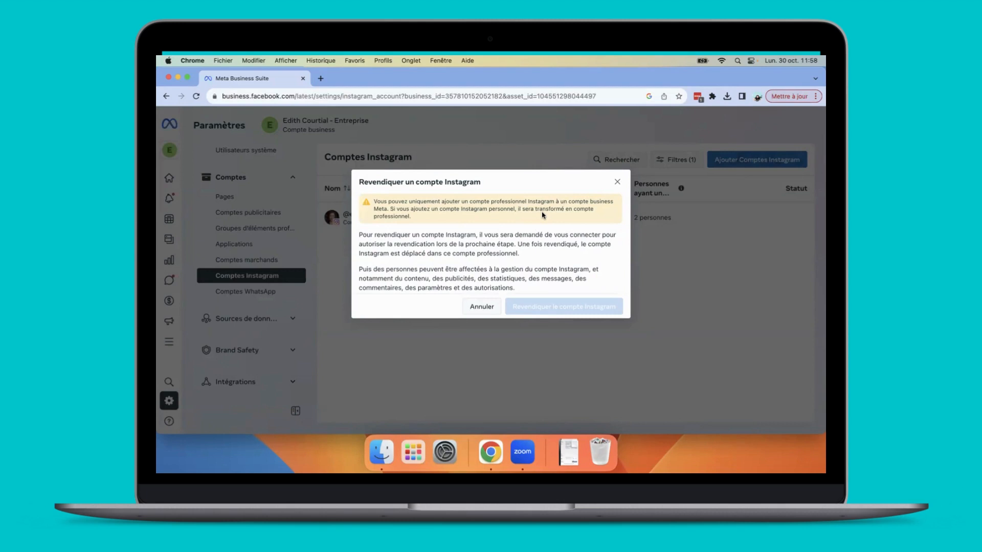
left_click(617, 182)
Start a new ad account named Nomducompte with time zone (GMT-05:00) EST and currency CAD — Dollar canadien, and proceed to its confirmation summary.
left_click(235, 293)
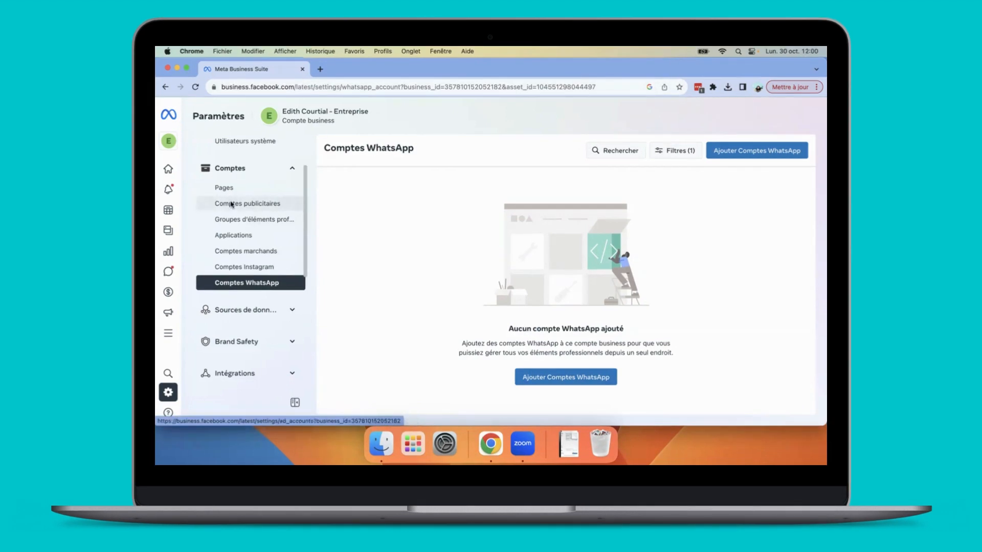
left_click(231, 204)
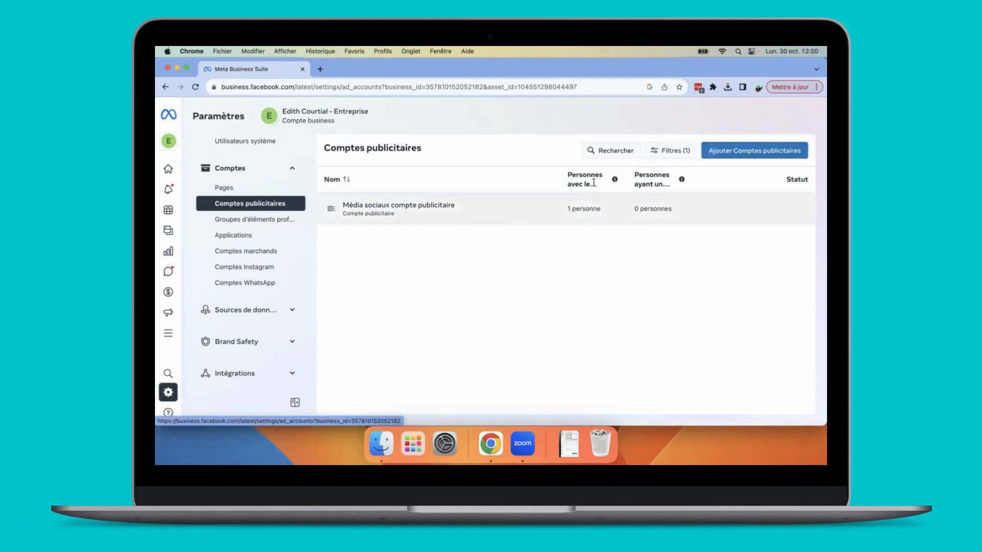
left_click(719, 151)
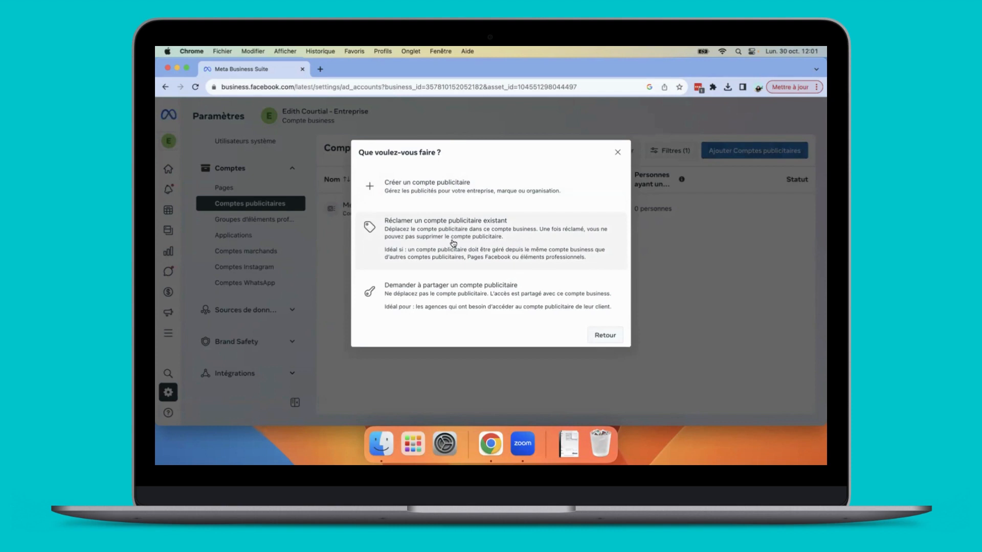
left_click(439, 194)
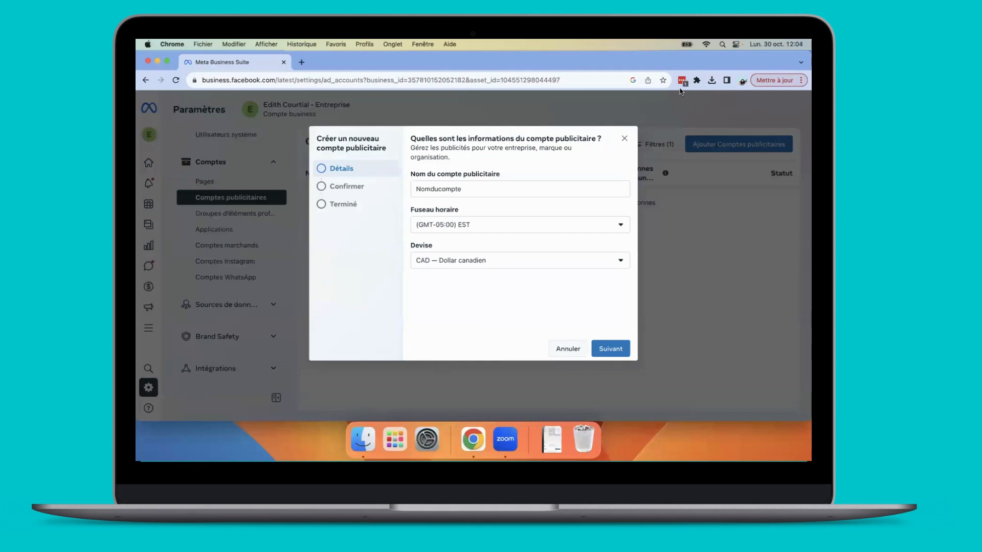
left_click(613, 349)
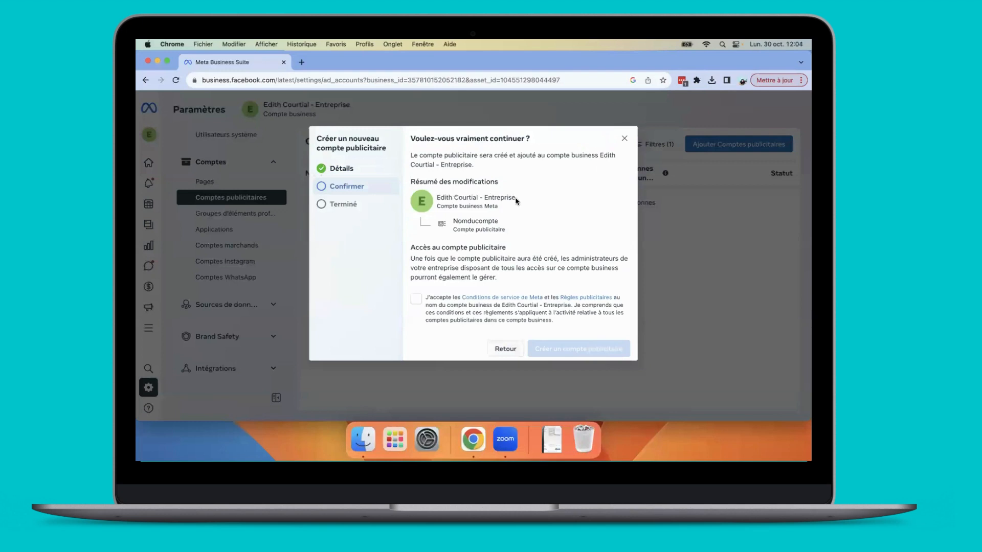
left_click_drag(516, 201, 435, 200)
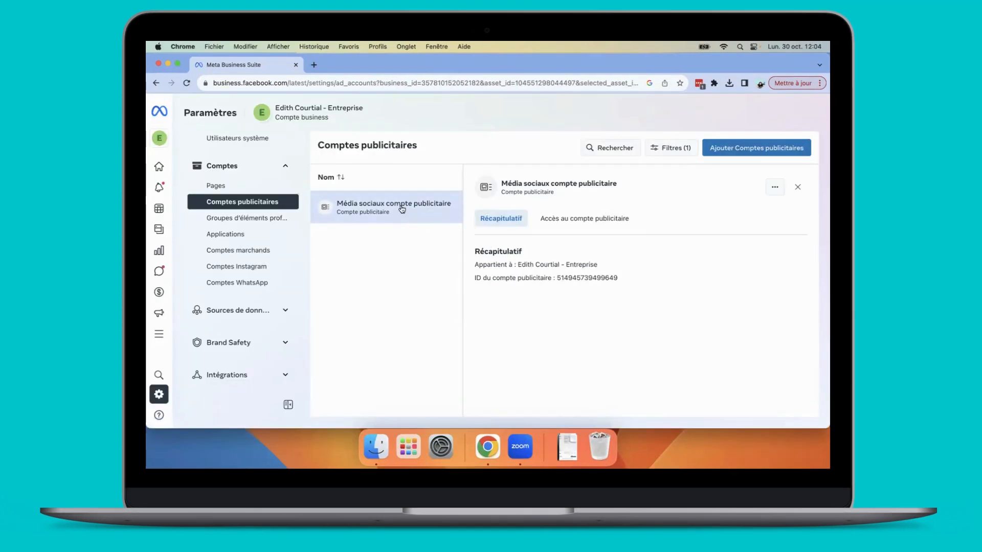
In the access settings of Média sociaux compte publicitaire, select the second listed person and choose the Gérer des campagnes and Gérer les comptes publicitaires permissions.
left_click(542, 221)
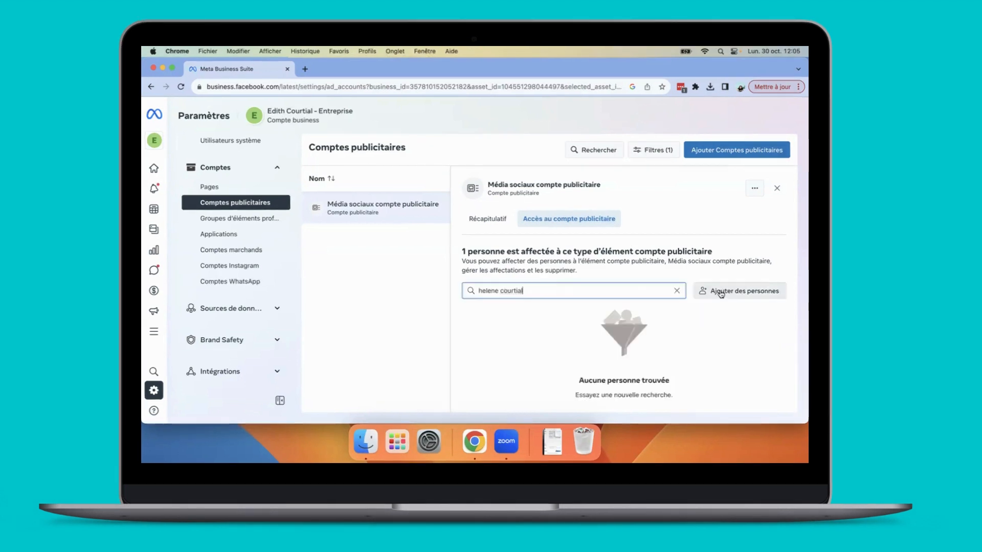
left_click(742, 291)
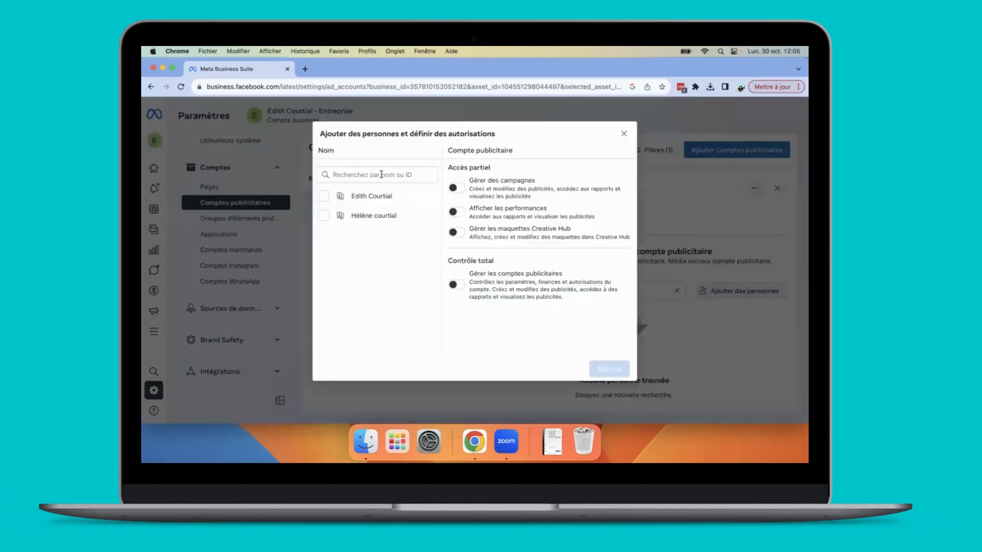
left_click(323, 216)
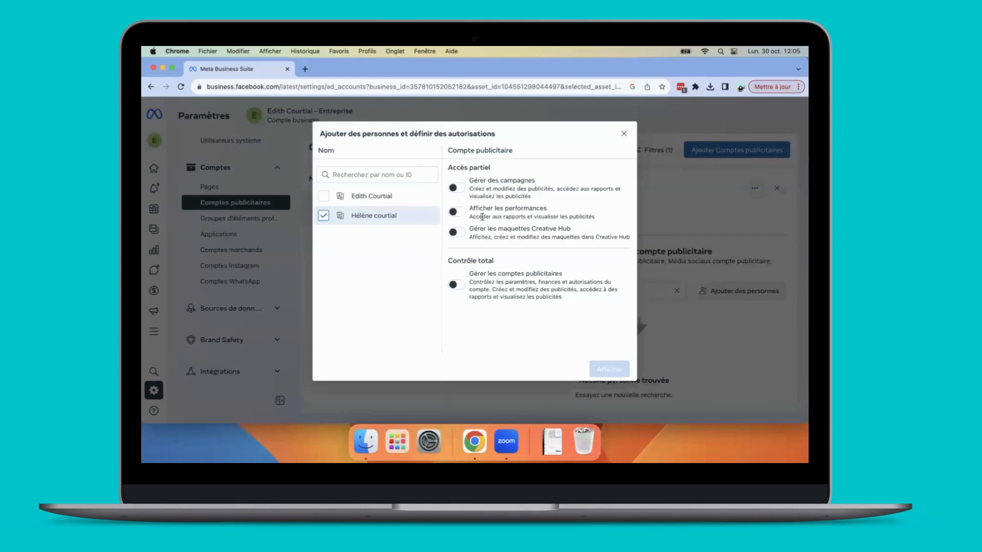
left_click(461, 188)
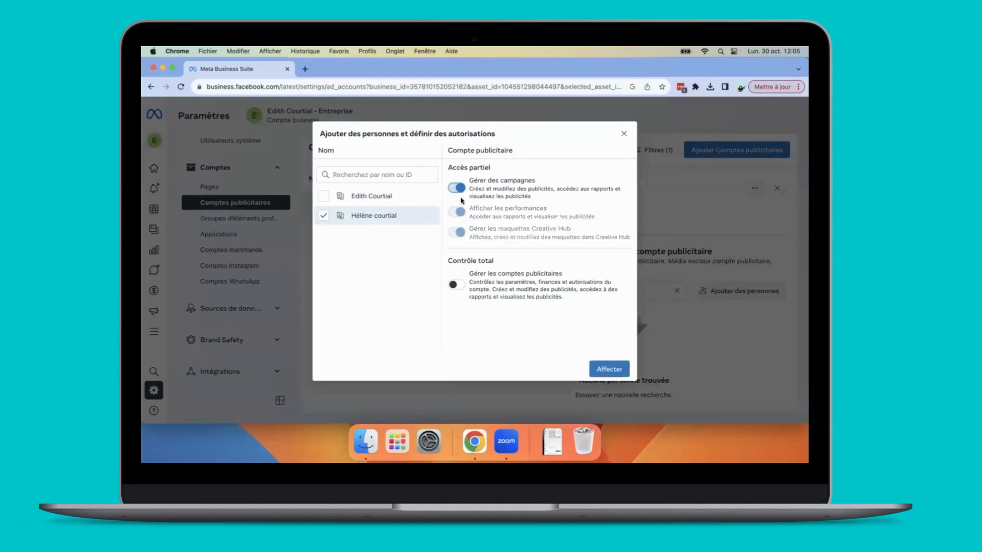
left_click(462, 287)
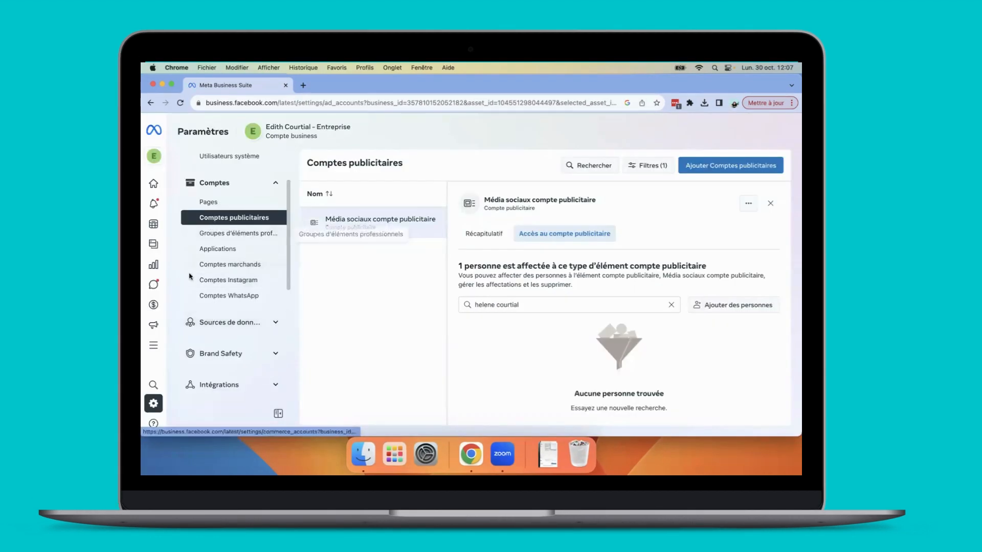
Return to the list of people who have access to the business account.
scroll(228, 243, "up", 2)
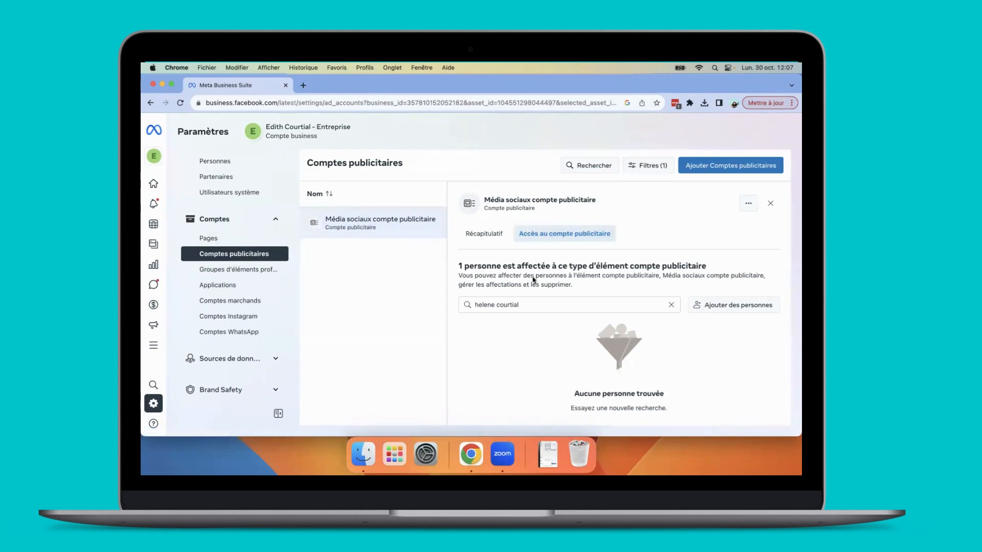
right_click(306, 300)
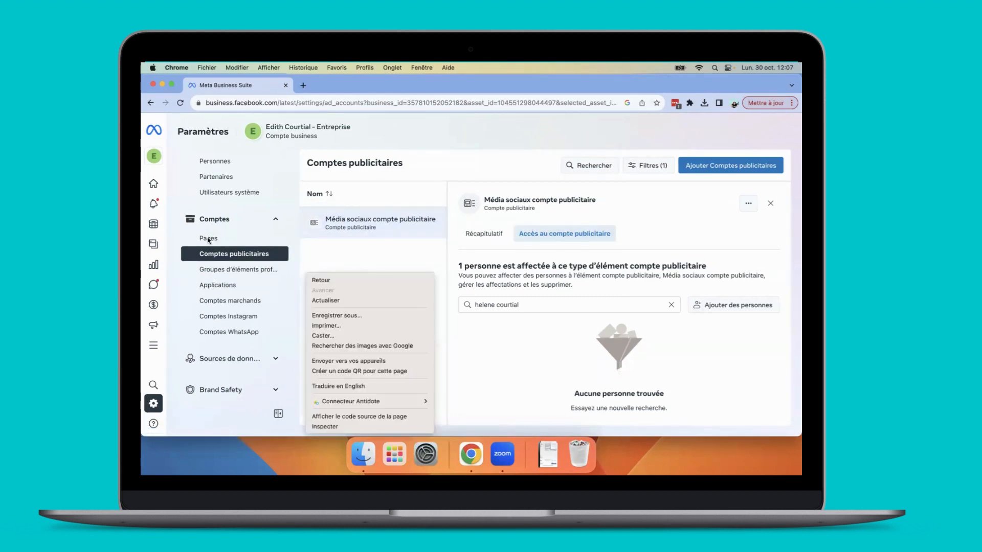
left_click(224, 163)
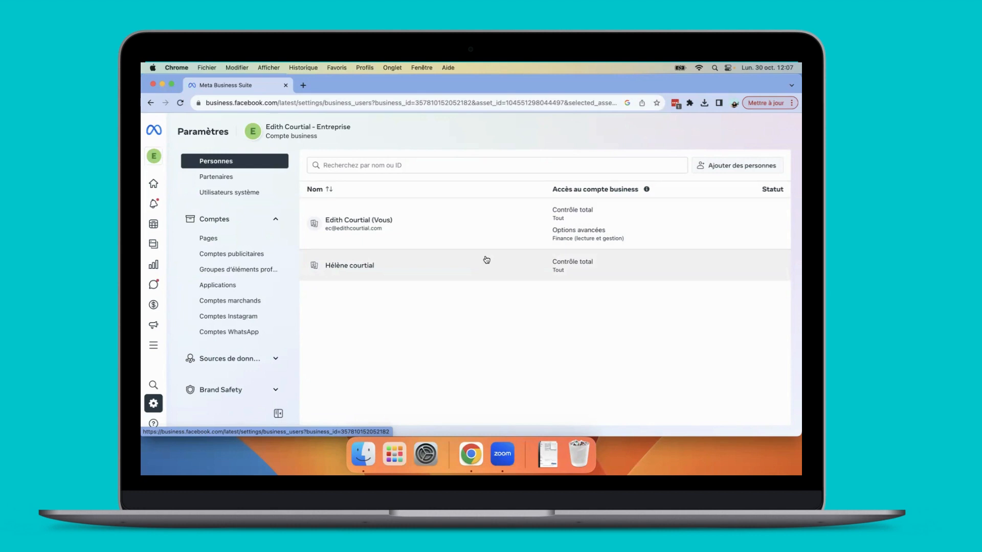
Expand the Sources de données section of the business account settings.
scroll(220, 287, "down", 2)
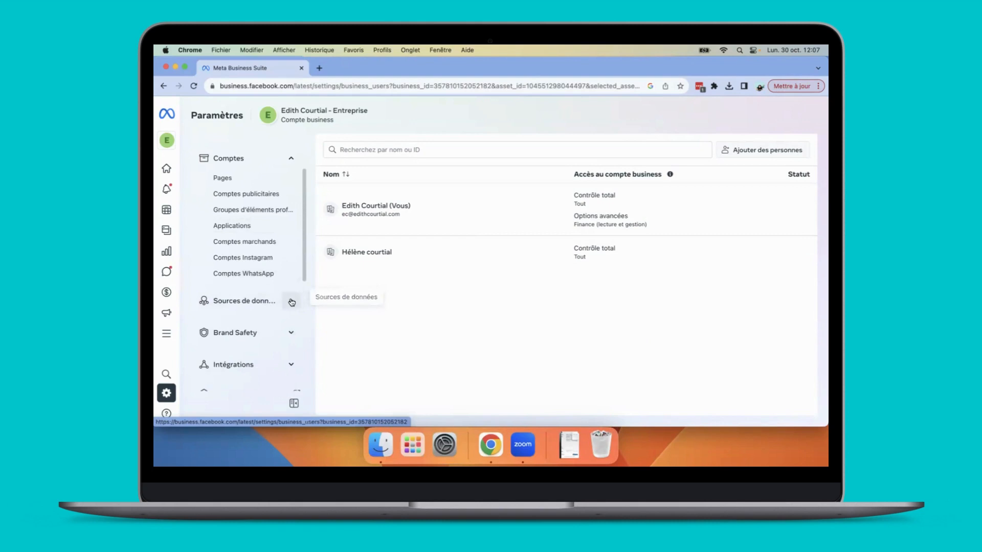
left_click(291, 302)
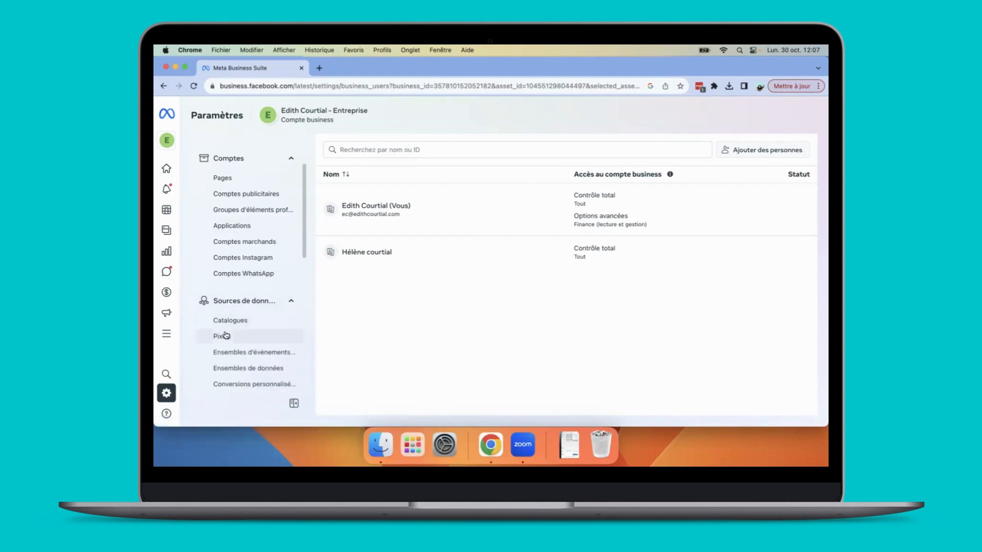